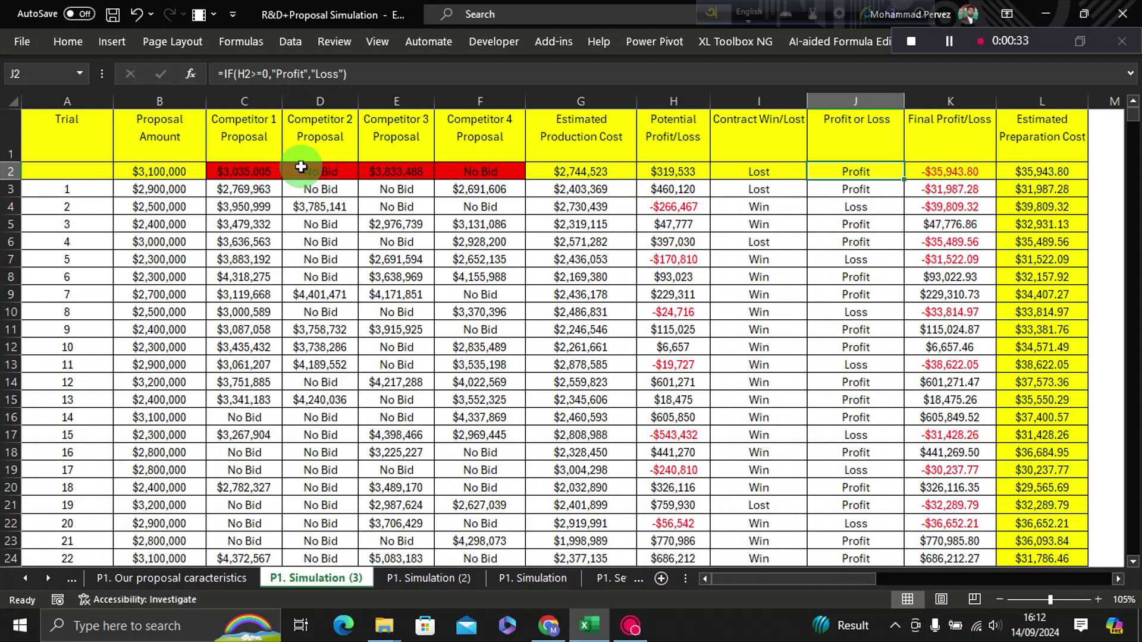
Step: Examine the row 2 formulas for competitor proposals, production cost and preparation cost, and the win/loss and profit columns, in the completed simulation
click(265, 171)
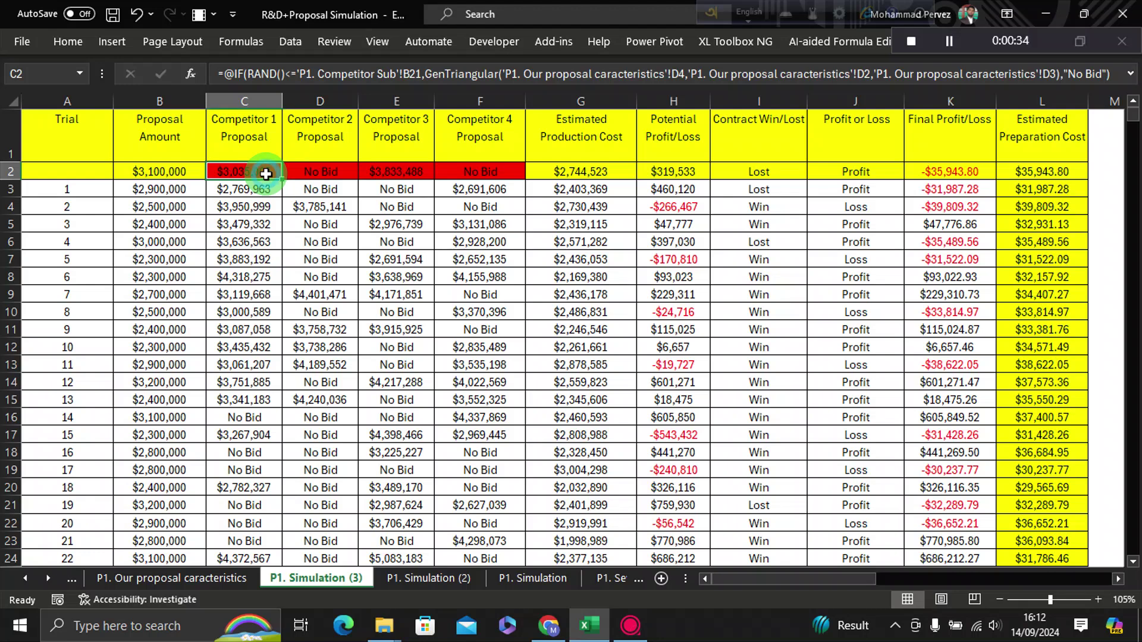
click(332, 175)
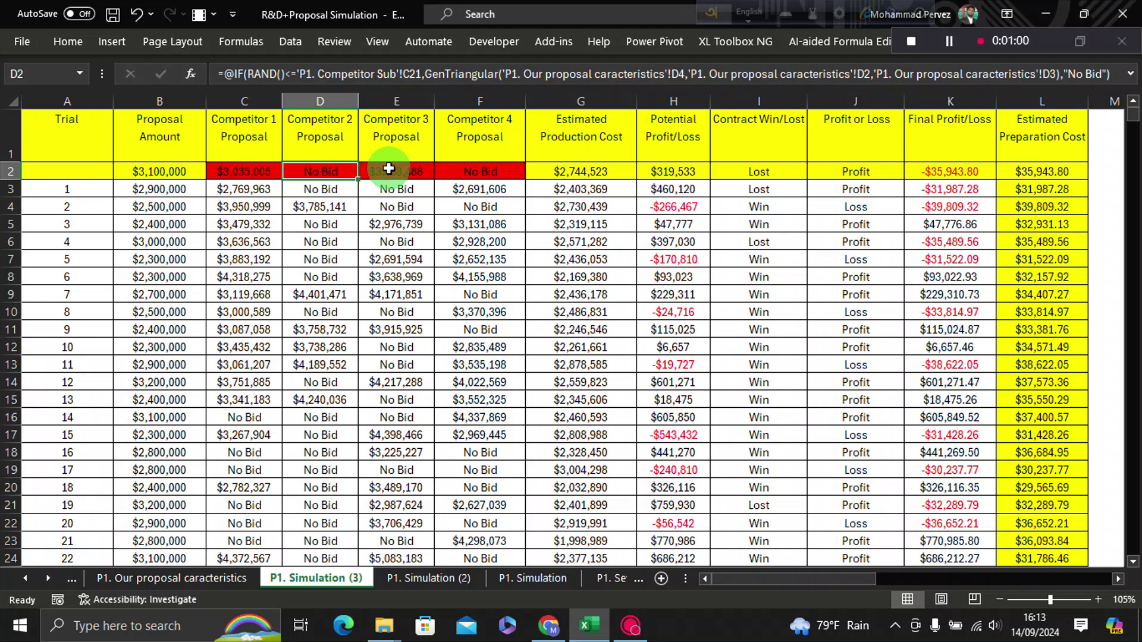
click(389, 169)
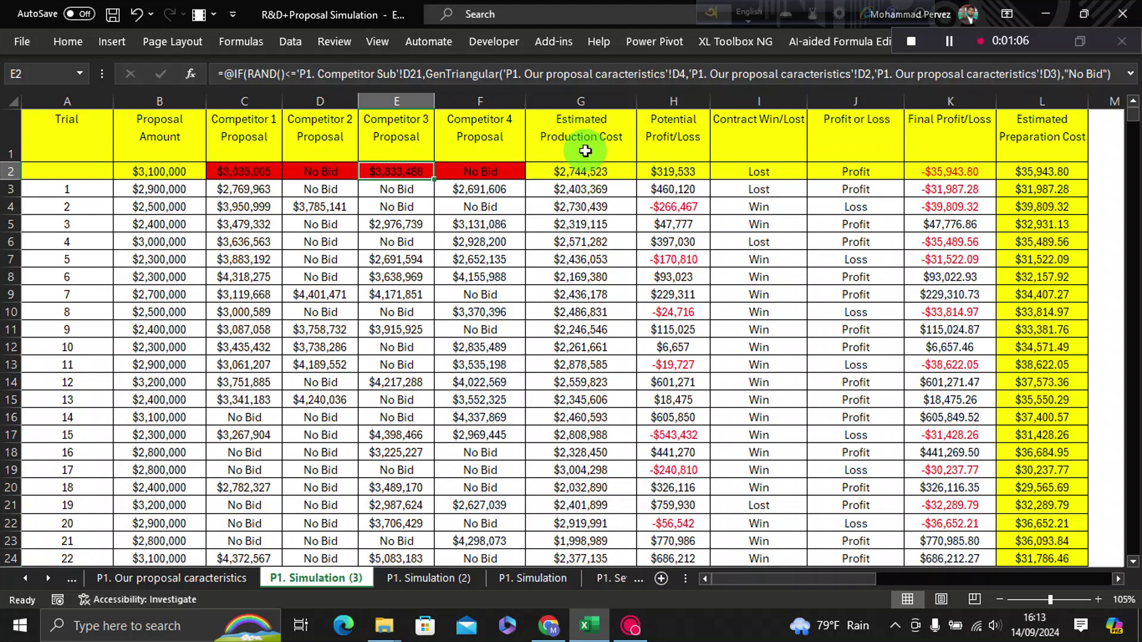
click(581, 170)
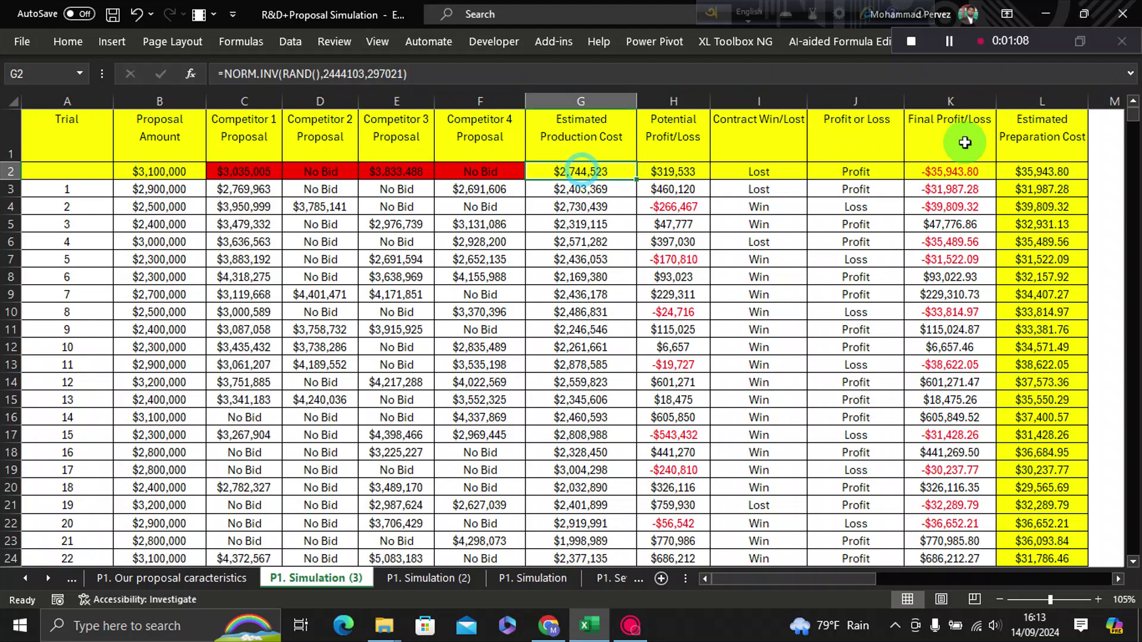
click(1037, 125)
click(1039, 171)
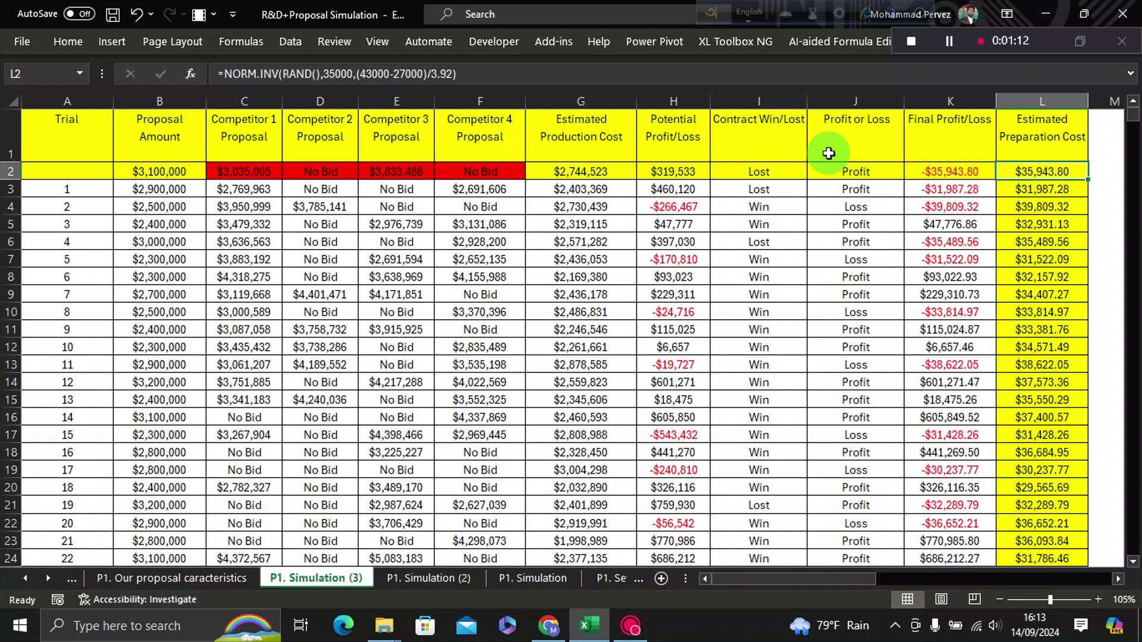
click(762, 137)
click(832, 128)
click(958, 139)
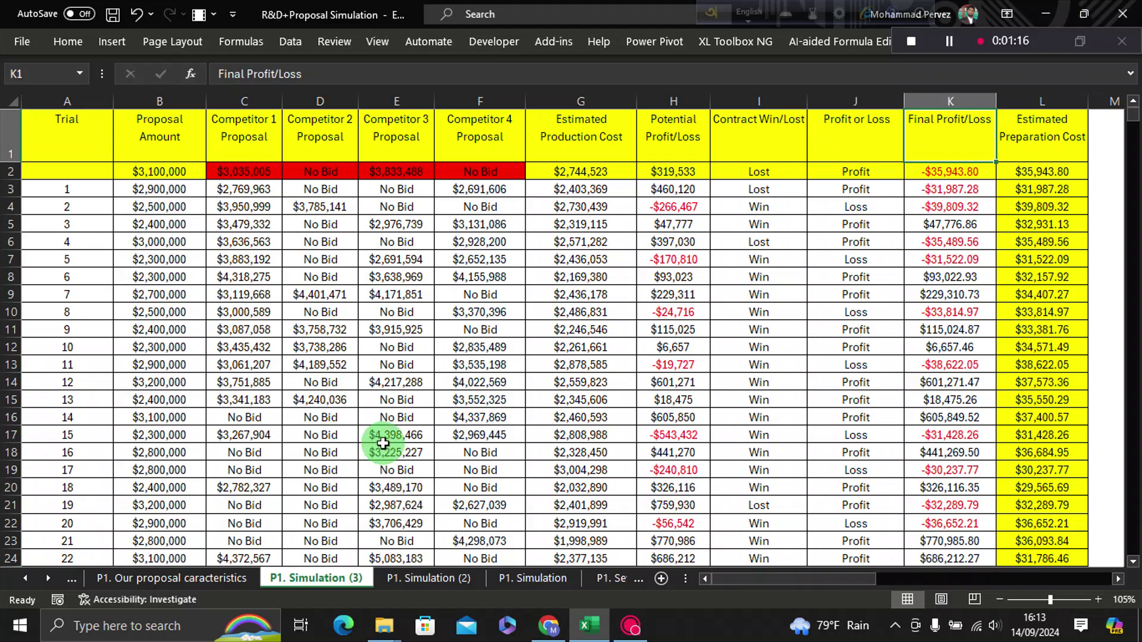
scroll(381, 440, down, 3)
mouse_move(1134, 128)
mouse_down()
mouse_move(1134, 196)
mouse_move(1135, 113)
mouse_up()
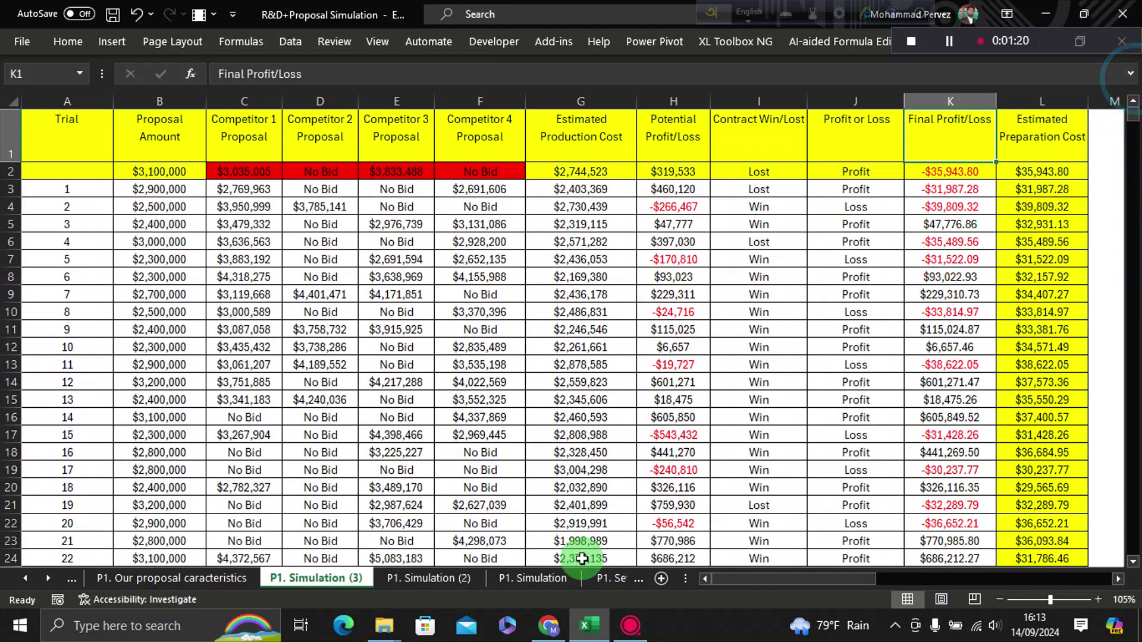
Step: Open the P1. Simulation (2) sheet and review the row 2 formulas for the proposal amount and competitor proposals
click(457, 580)
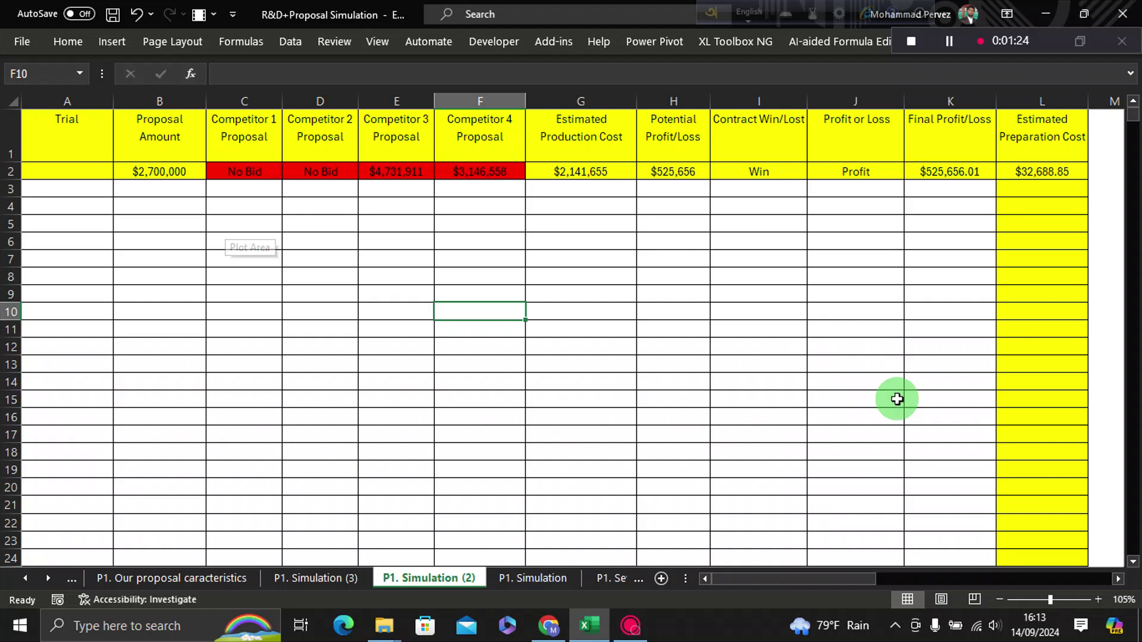
click(806, 582)
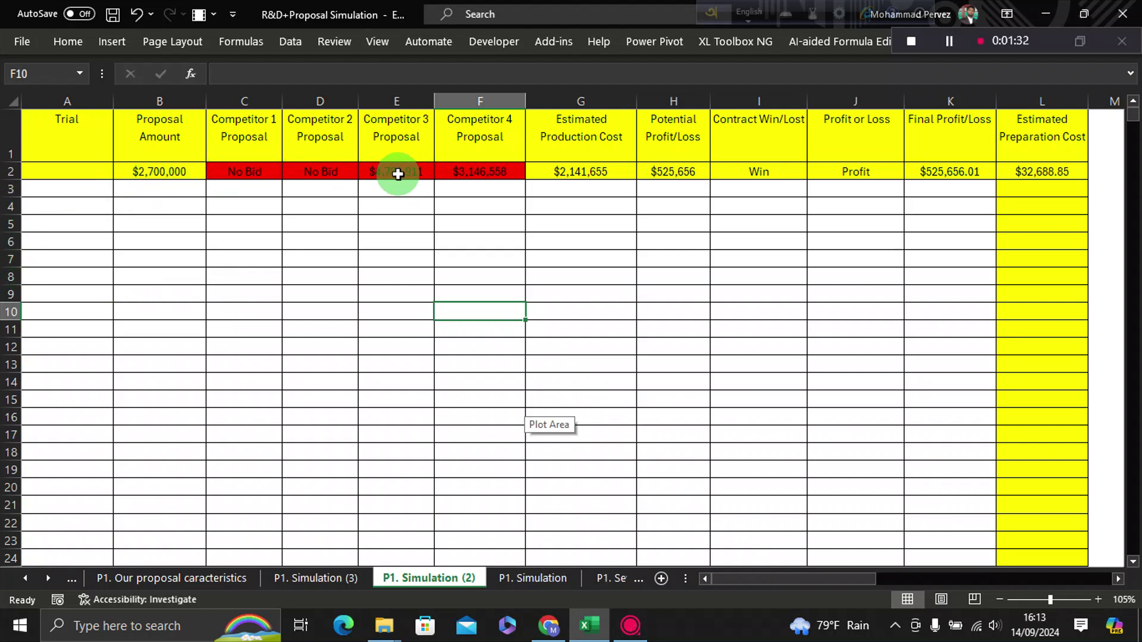
click(169, 176)
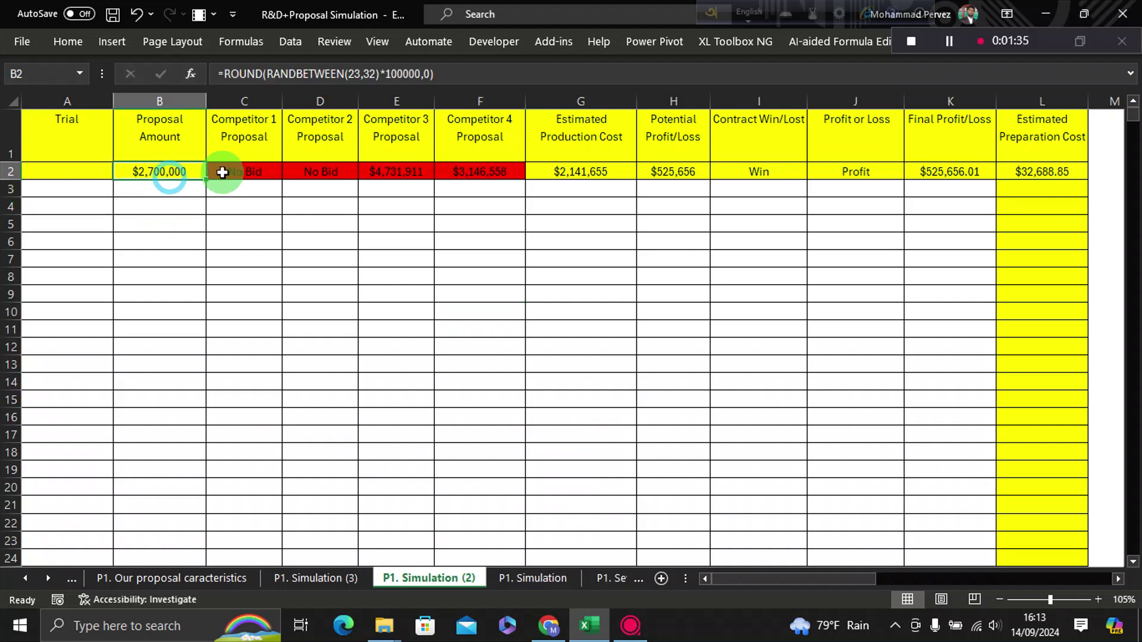
click(222, 172)
click(399, 174)
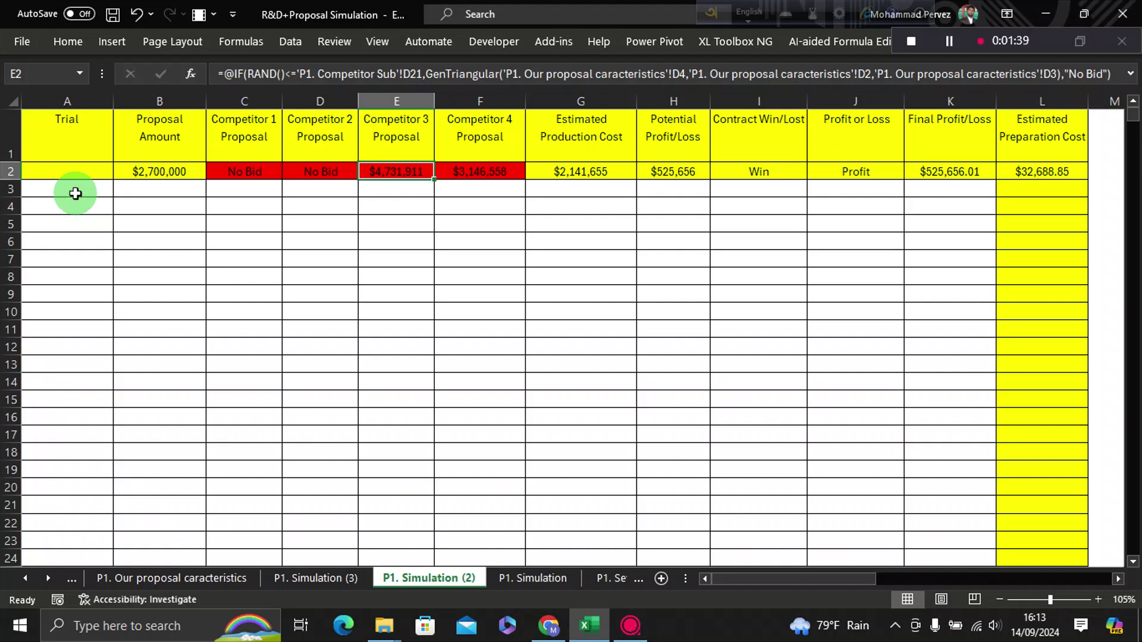
Step: Number the trials from cell A3 downward with the formula =SEQUENCE(1000)
click(76, 195)
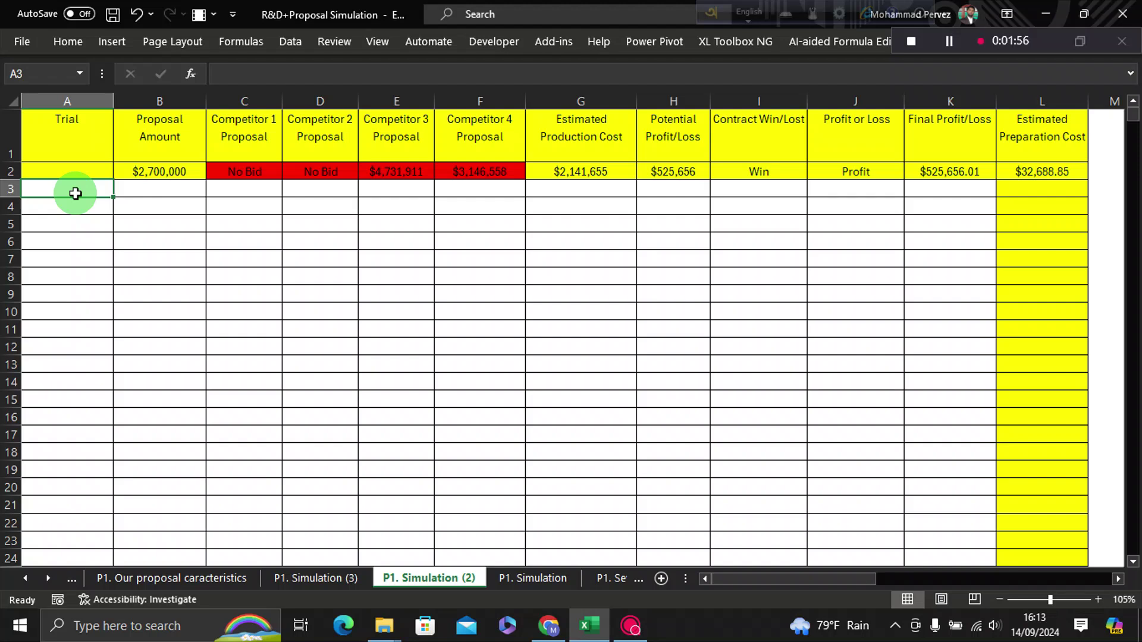
text(=)
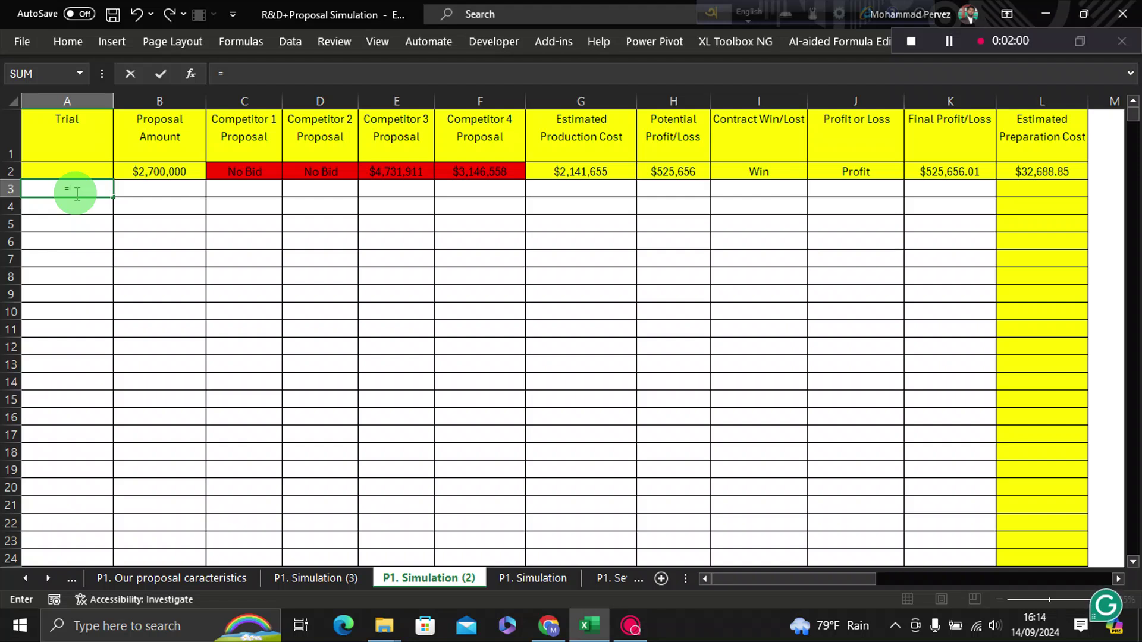
text(seq)
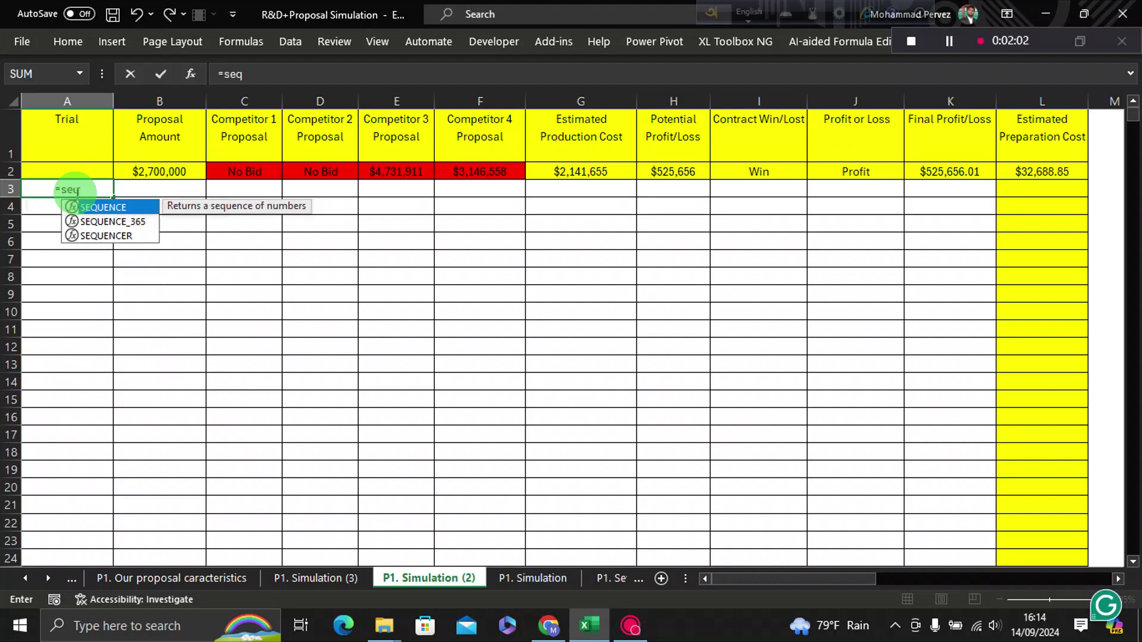
key(Tab)
text(1000))
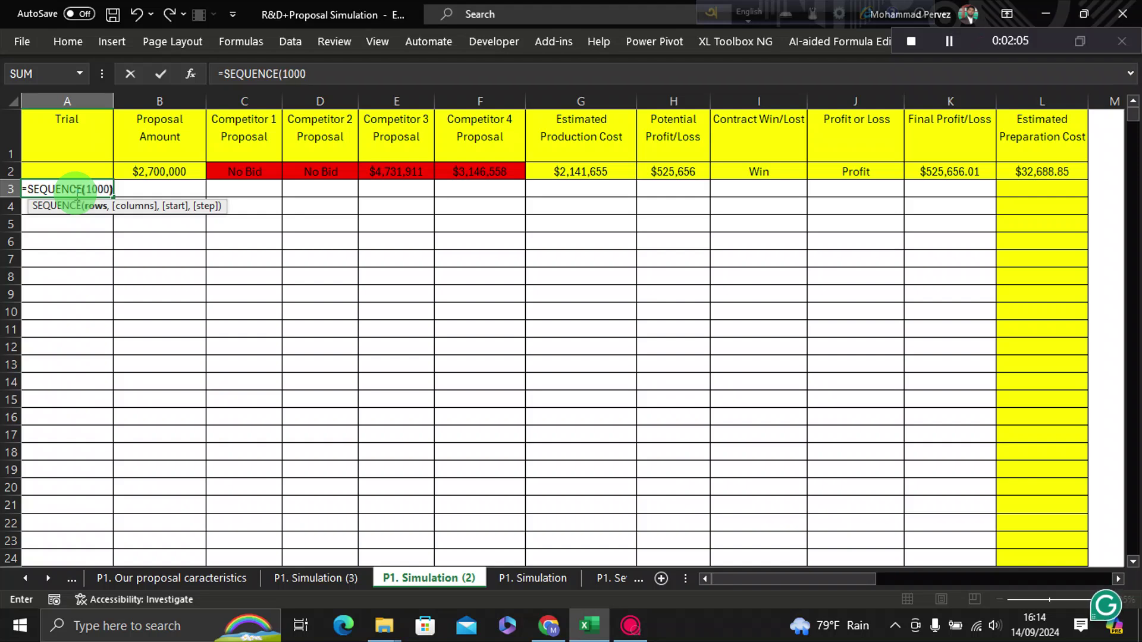
key(Return)
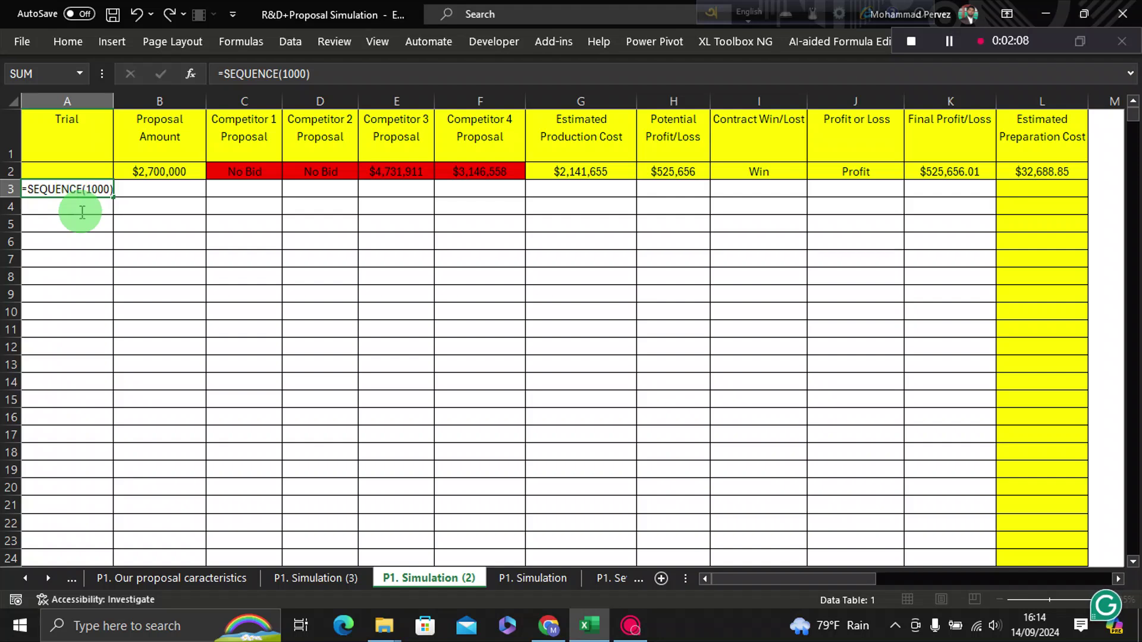
click(81, 224)
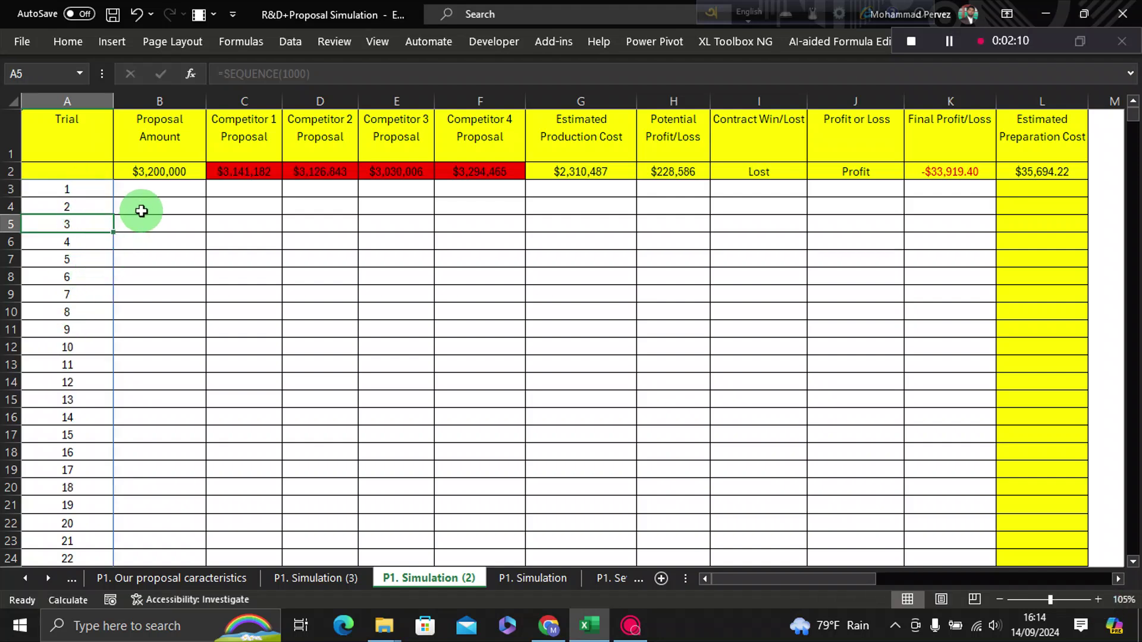
Step: Create a What-If data table over A2:L1002 with the blank cell M7 as the column input cell and no row input
drag(97, 172, 1011, 164)
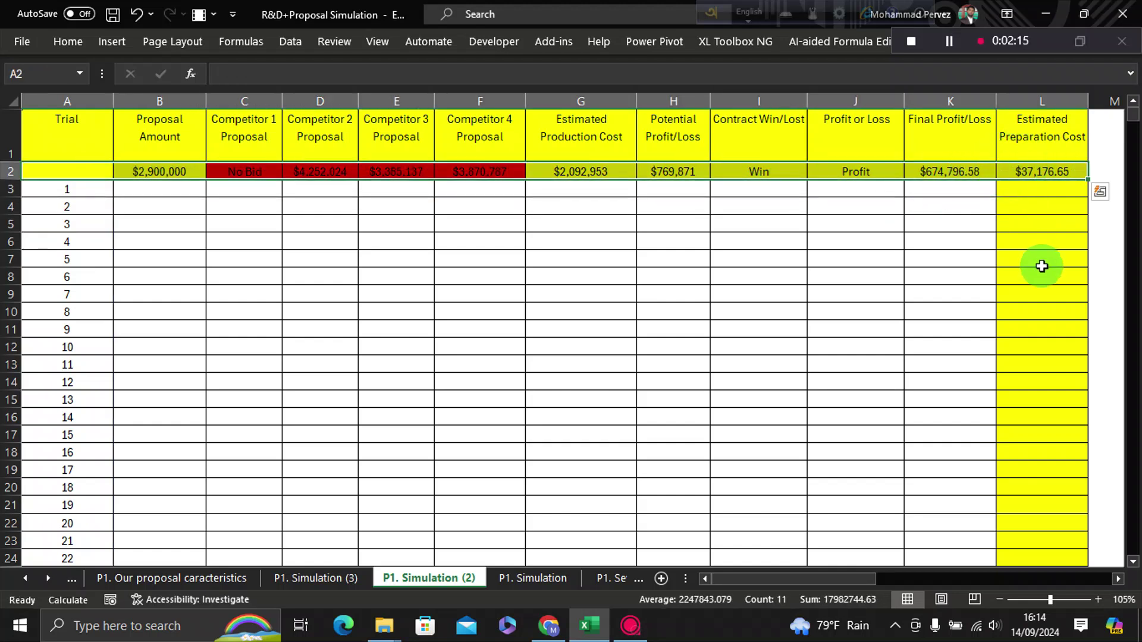
key(shift+Down)
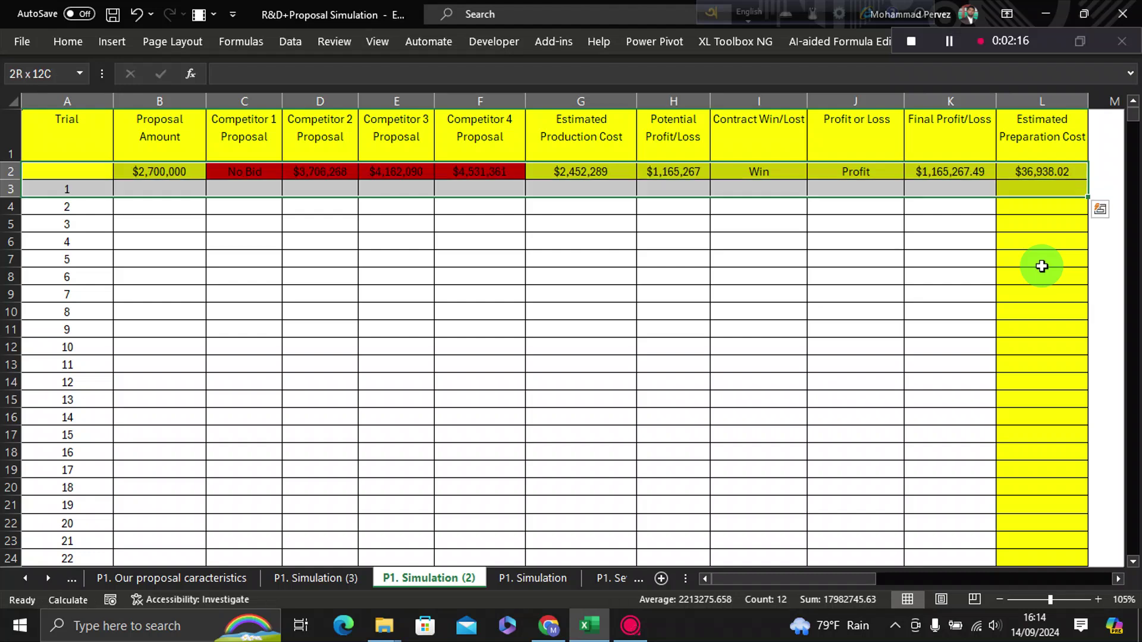
key(ctrl+shift+Down)
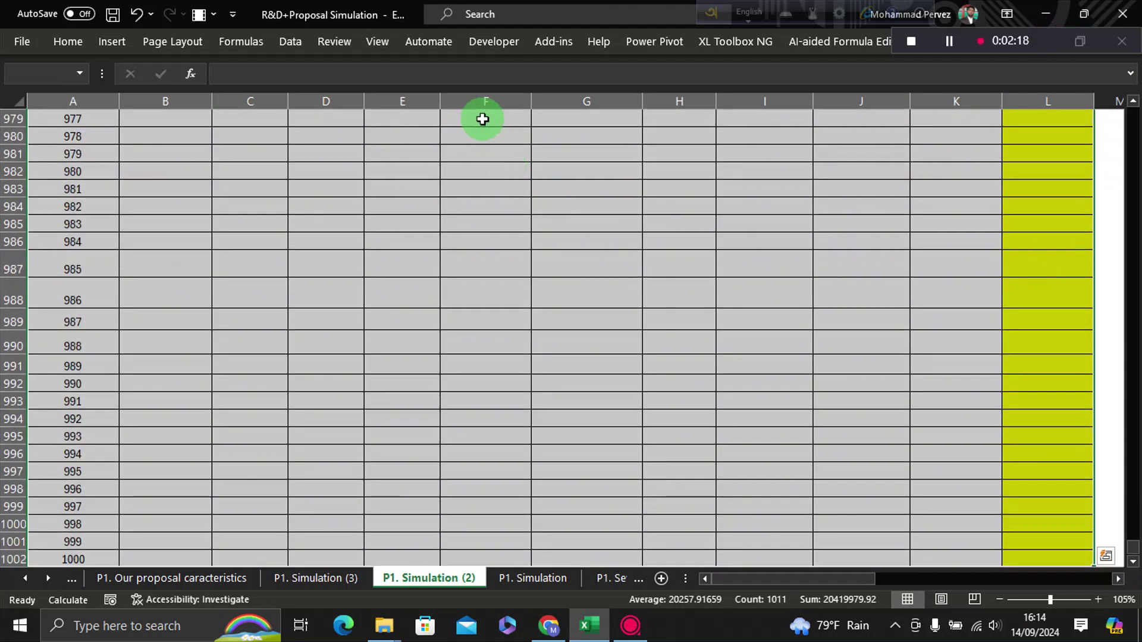
click(300, 42)
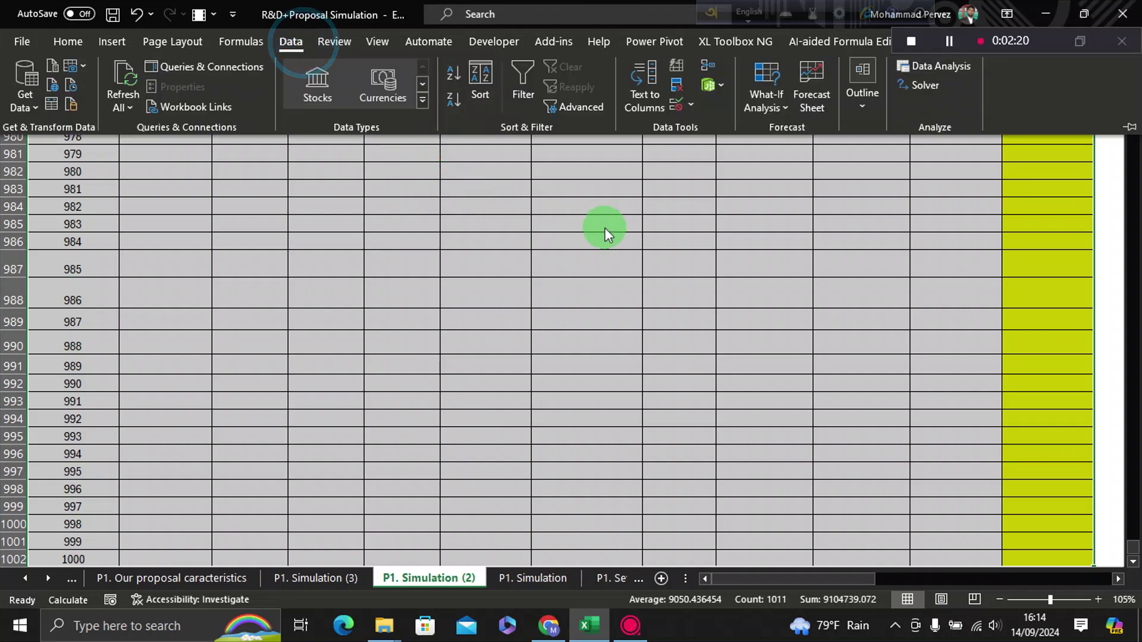
click(766, 107)
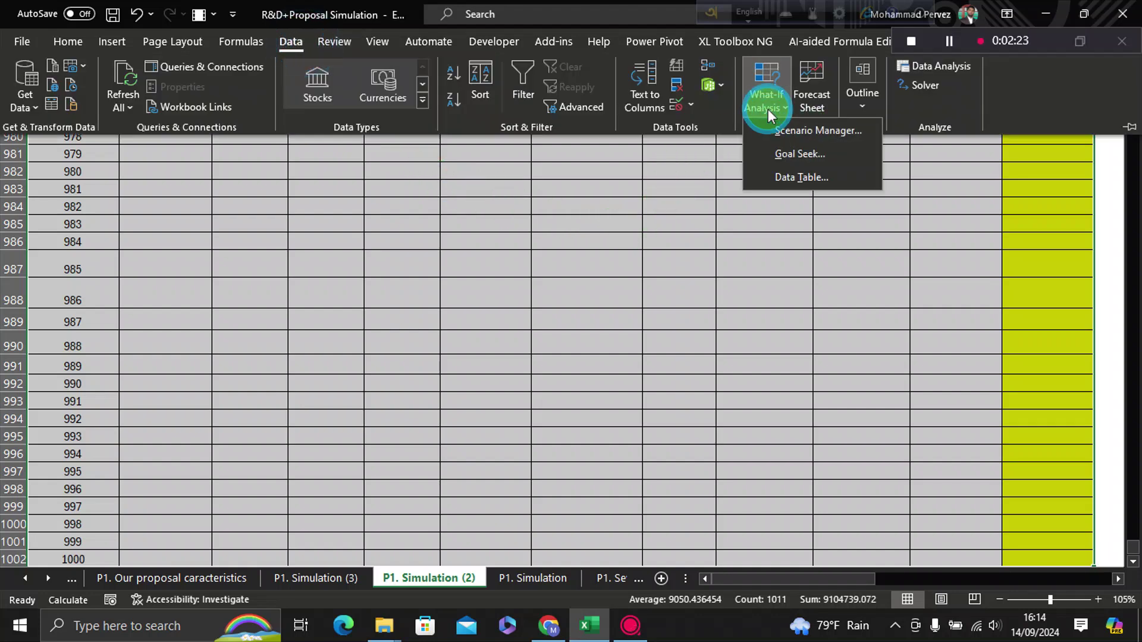
click(797, 177)
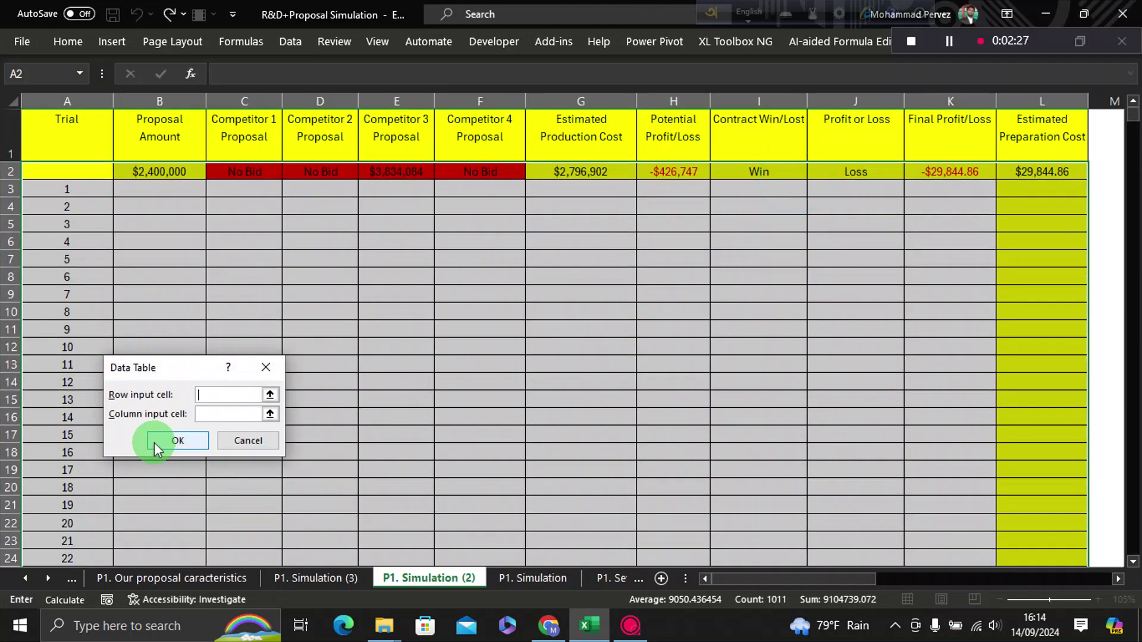
click(268, 415)
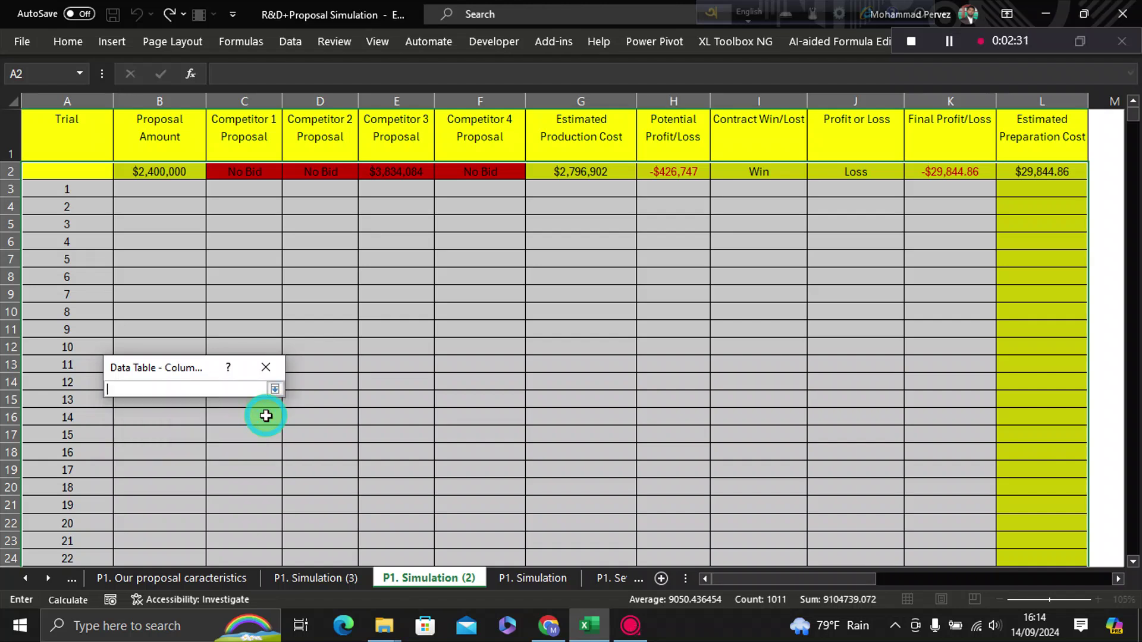
click(1107, 265)
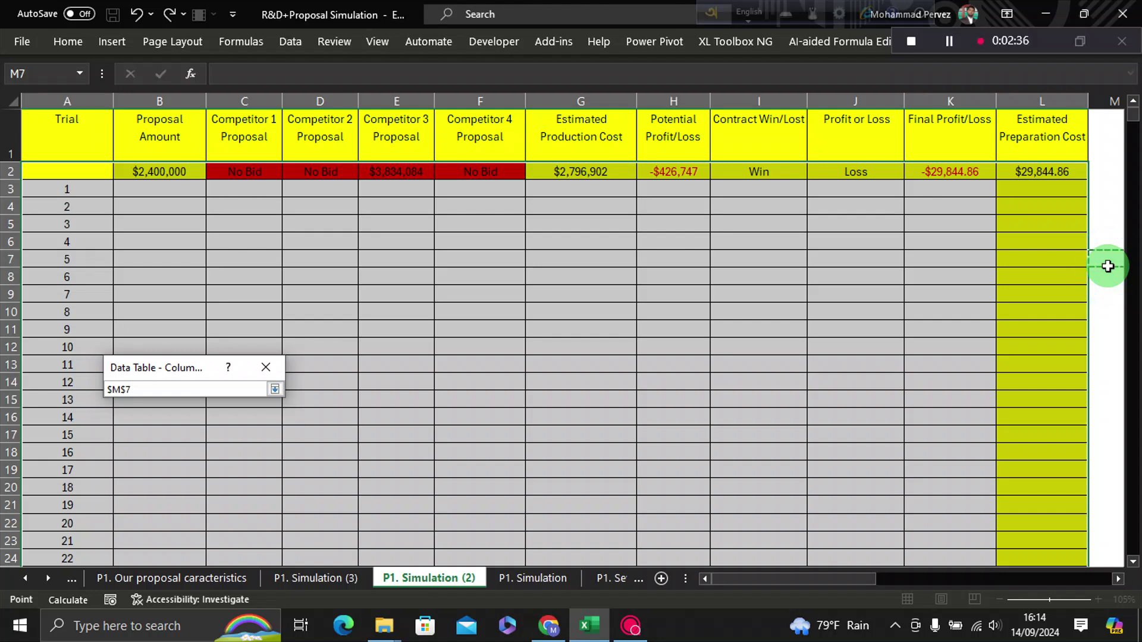
click(274, 389)
click(184, 440)
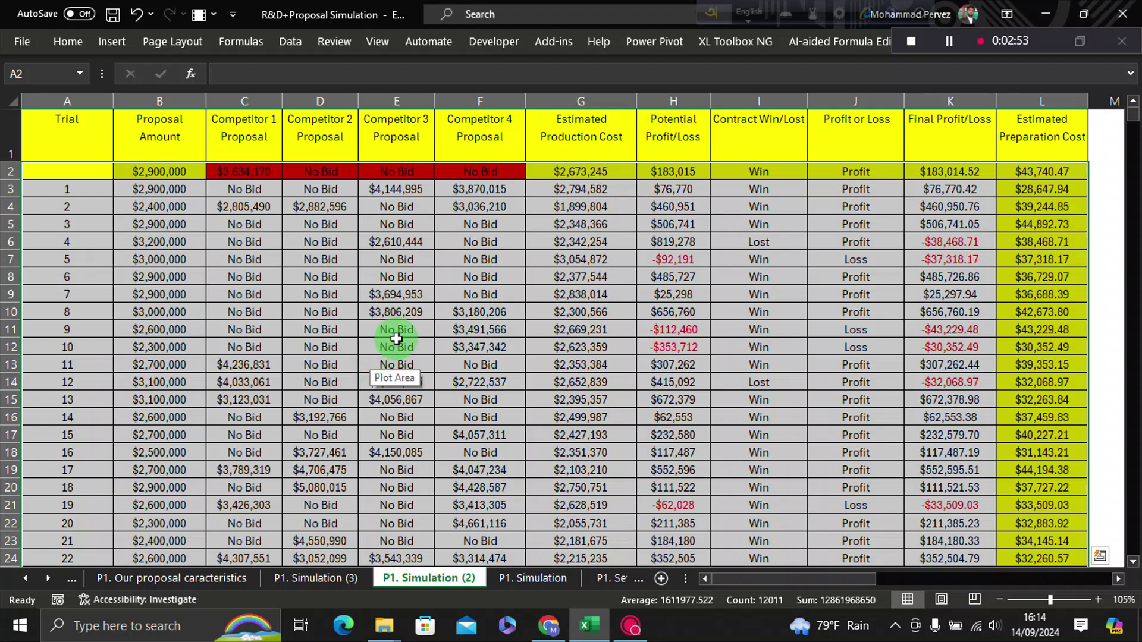
Step: Review the data table's formula and simulated results down to trial 1000, and return to the first trials
click(447, 321)
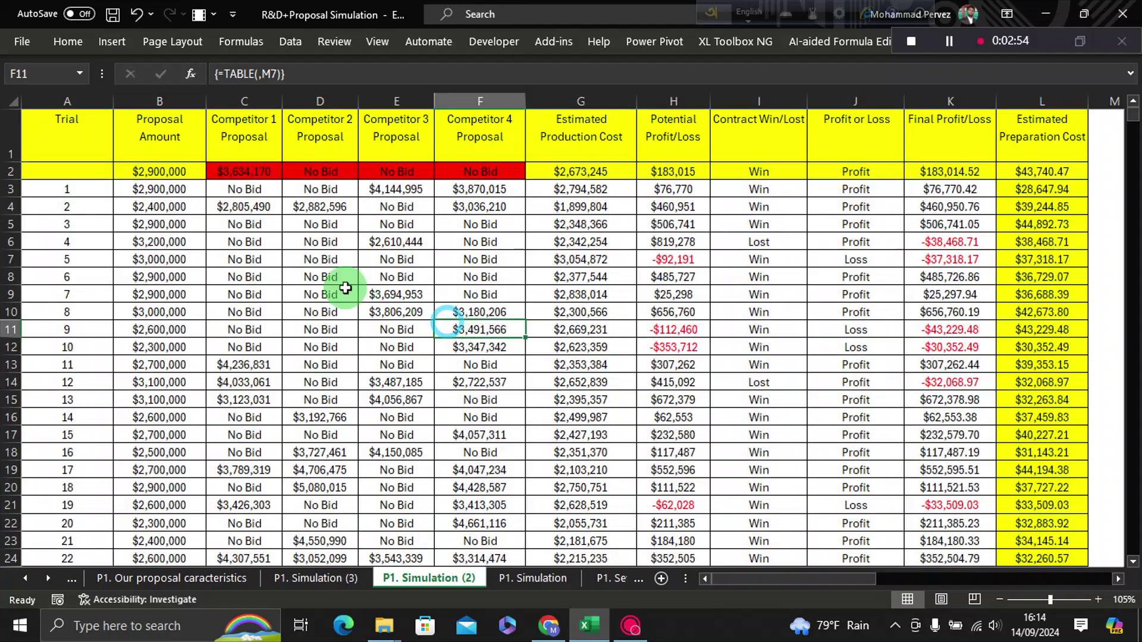
scroll(460, 331, down, 3)
scroll(461, 331, down, 3)
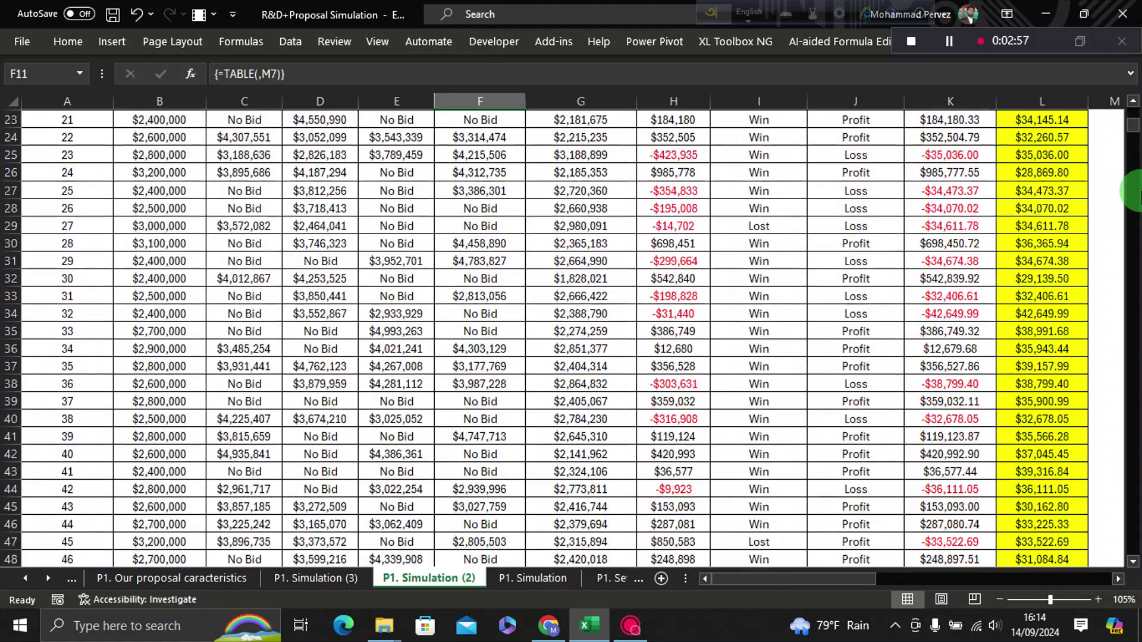
drag(1133, 122, 1133, 523)
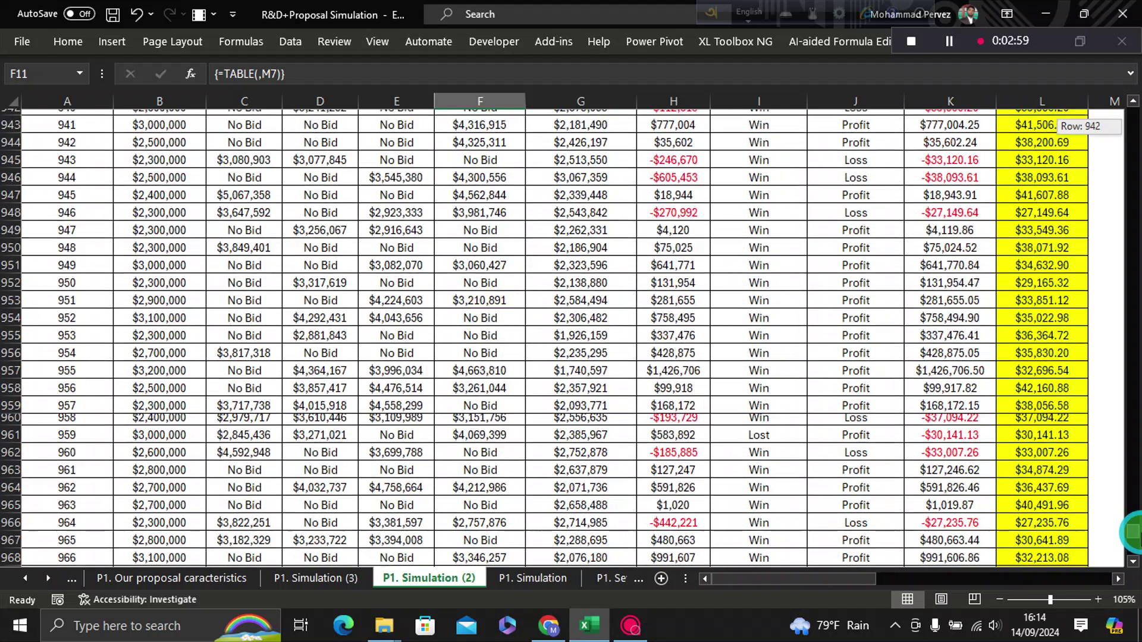
scroll(523, 481, down, 15)
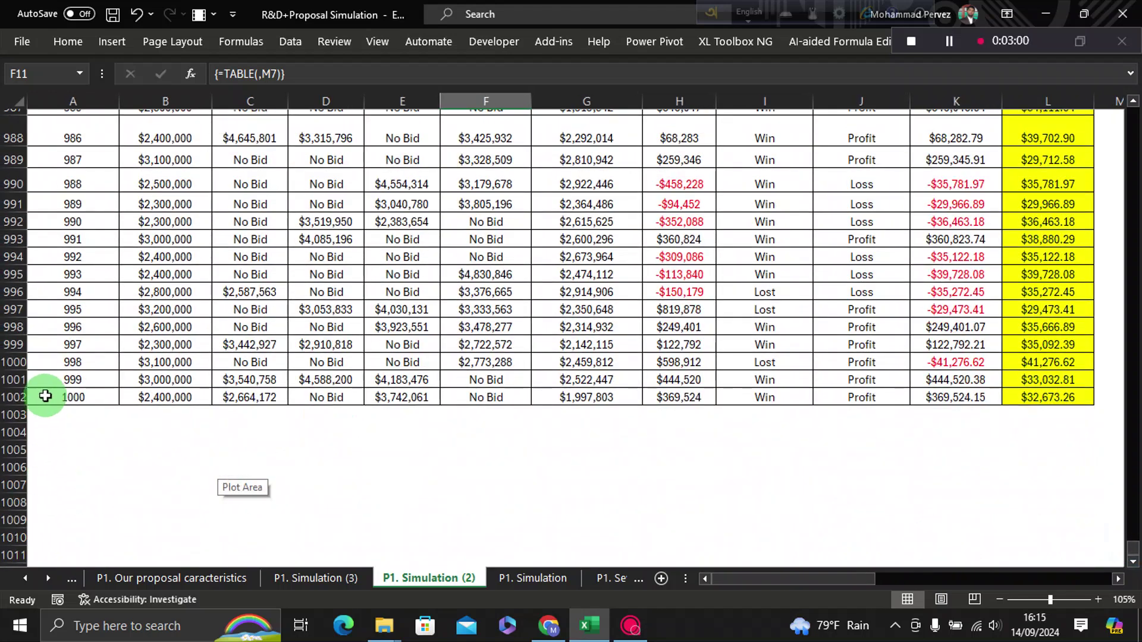
drag(1132, 550, 1133, 86)
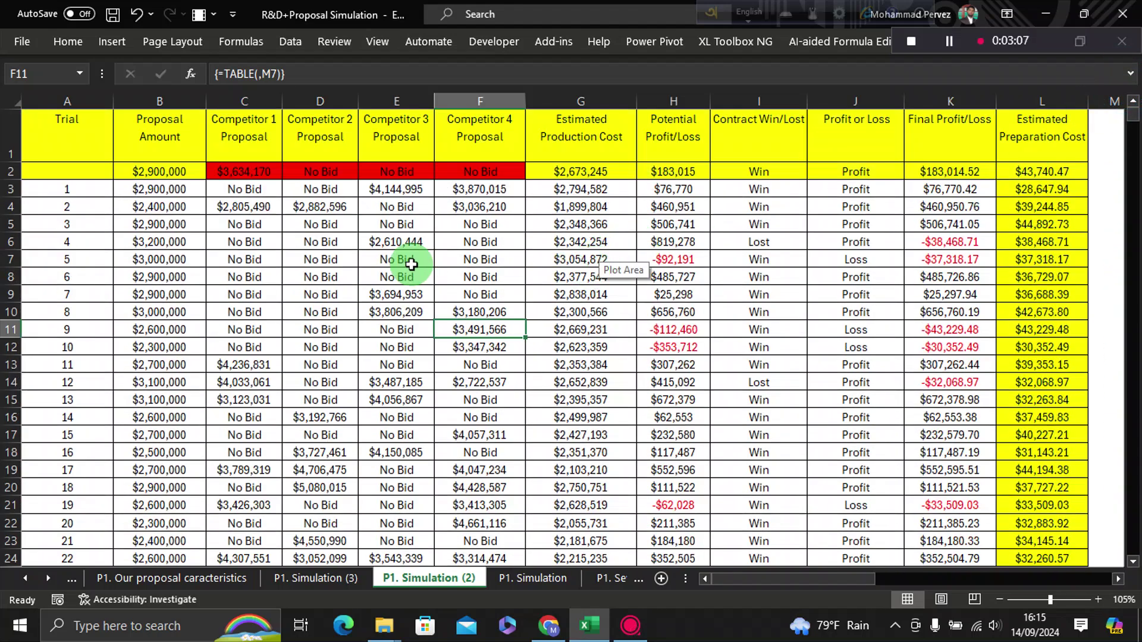
click(527, 259)
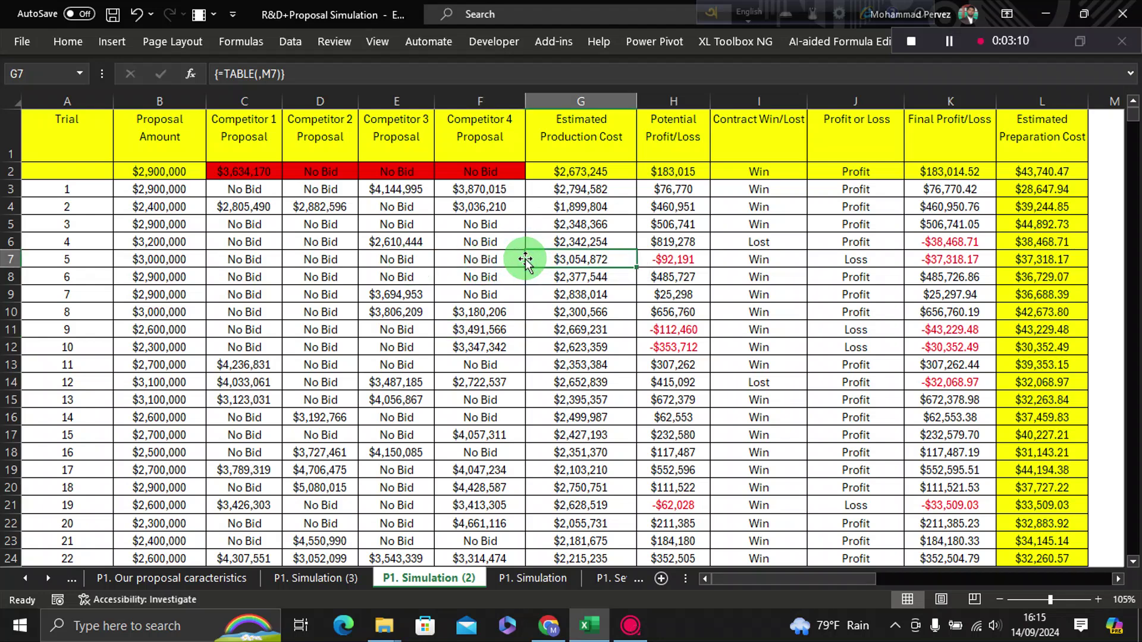